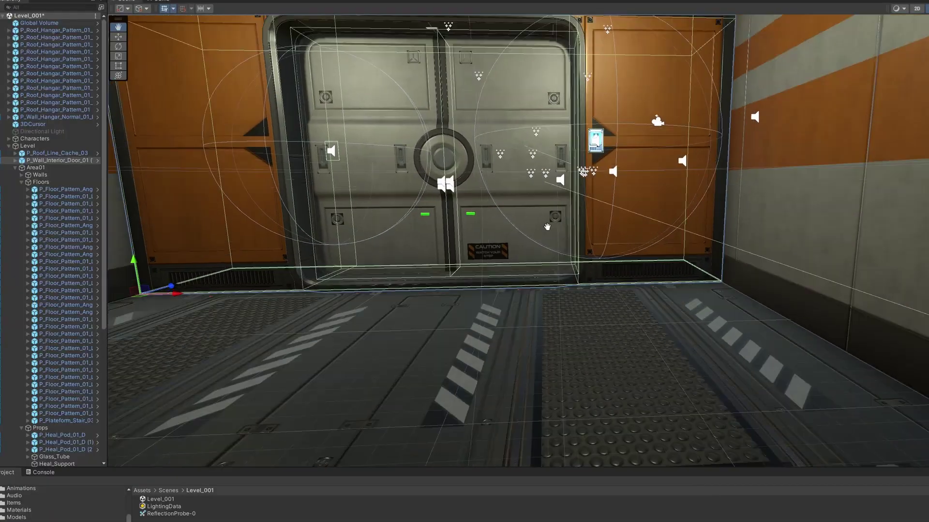
# - Select the Door_Right half of the interior door and slide it open, then view along the wall
pyautogui.moveTo(546, 226); pyautogui.dragTo(649, 272, button='middle')
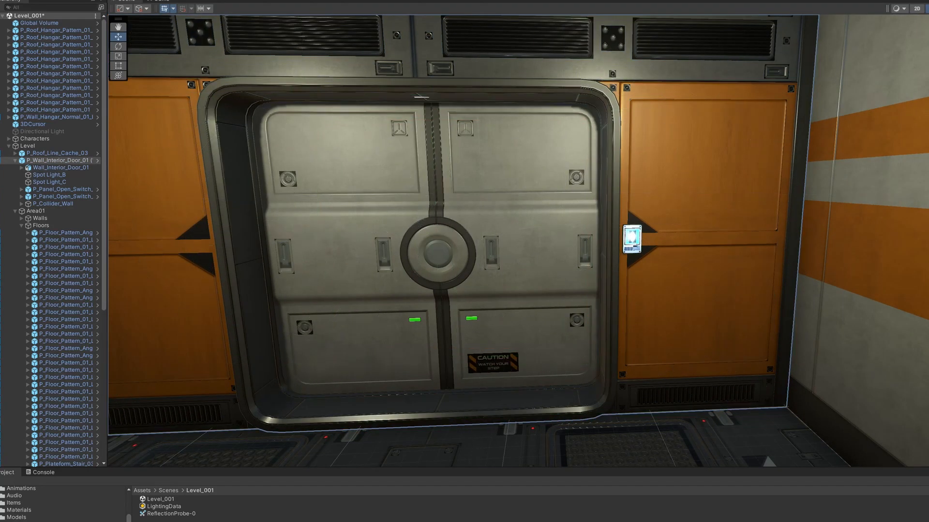
pyautogui.moveTo(624, 295); pyautogui.dragTo(583, 314, button='right')
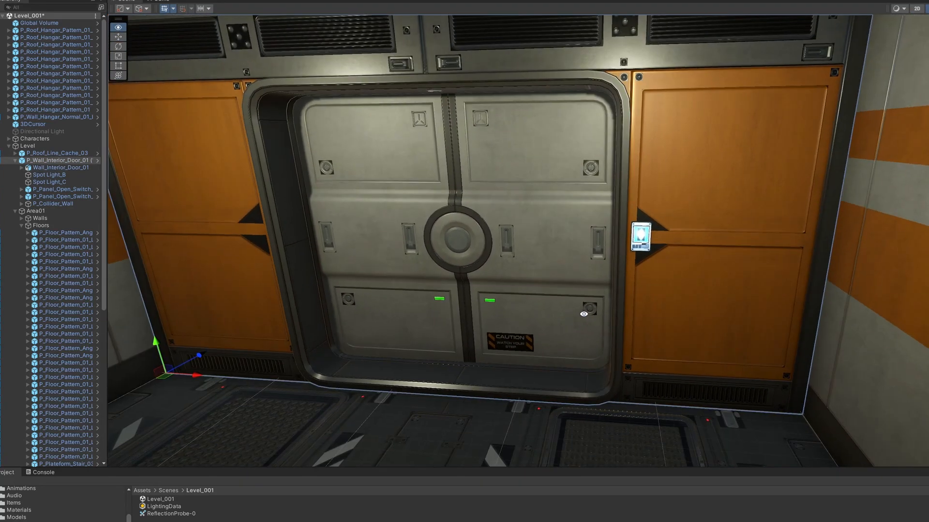
pyautogui.click(497, 272)
pyautogui.moveTo(574, 352)
pyautogui.mouseDown()
pyautogui.moveTo(637, 351)
pyautogui.moveTo(573, 347)
pyautogui.mouseUp()
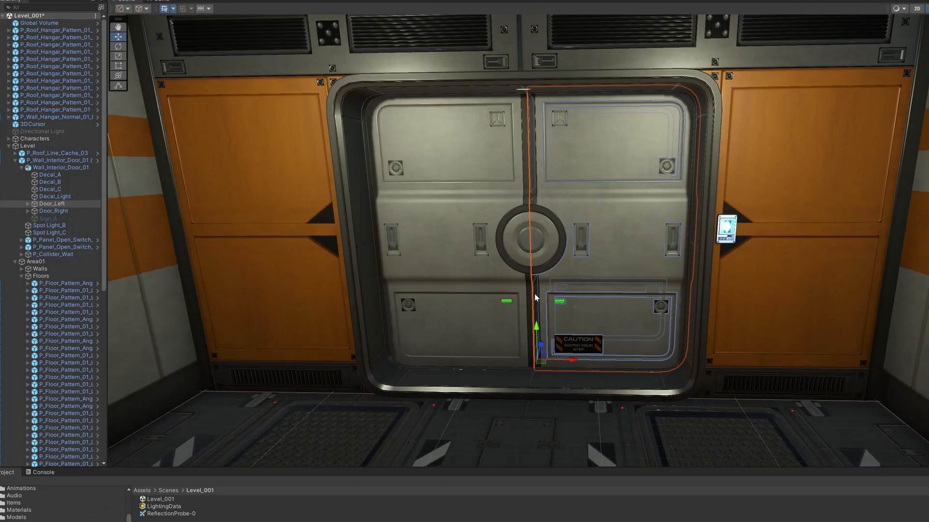
pyautogui.moveTo(537, 297)
pyautogui.mouseDown(button='right')
pyautogui.moveTo(332, 294)
pyautogui.moveTo(526, 181)
pyautogui.mouseUp(button='right')
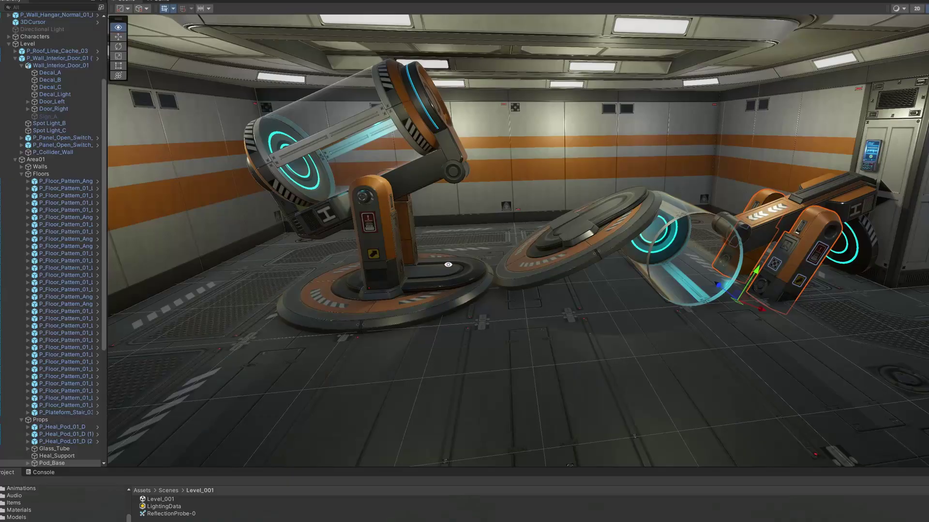
# - Orbit around the heal pod machines and switch to the Rotate tool (E)
pyautogui.moveTo(448, 266); pyautogui.dragTo(483, 257, button='right')
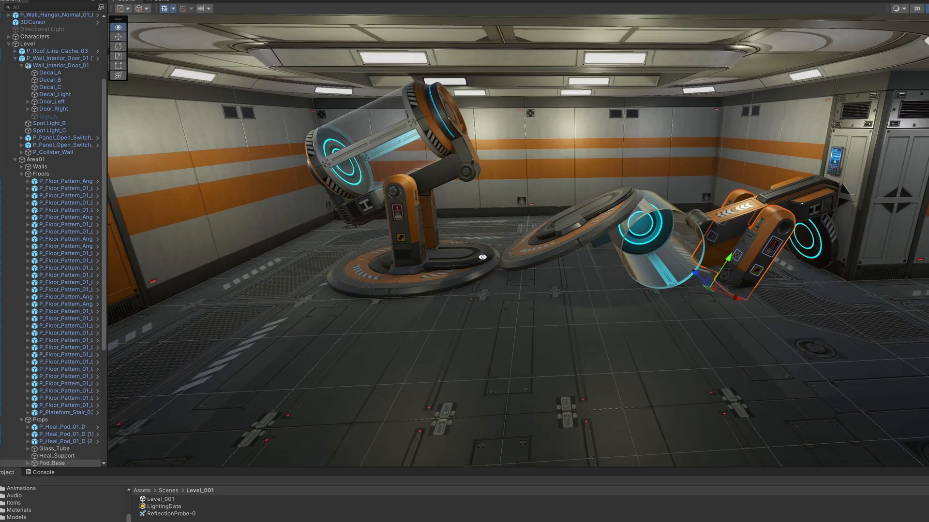
pyautogui.press('e')
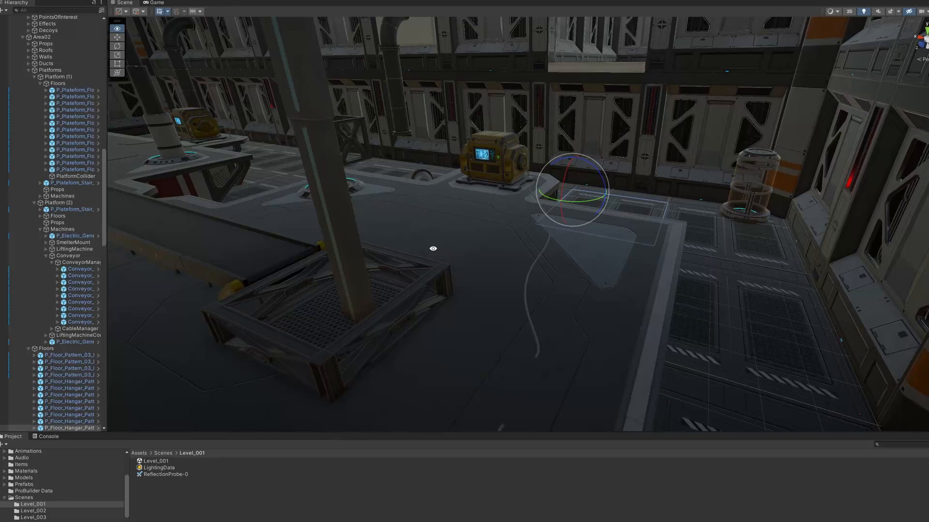
# - Fly around the Area02 platform and pull back to overview the whole hangar
pyautogui.moveTo(433, 249)
pyautogui.mouseDown(button='right')
pyautogui.moveTo(623, 261)
pyautogui.moveTo(596, 233)
pyautogui.moveTo(494, 282)
pyautogui.mouseUp(button='right')
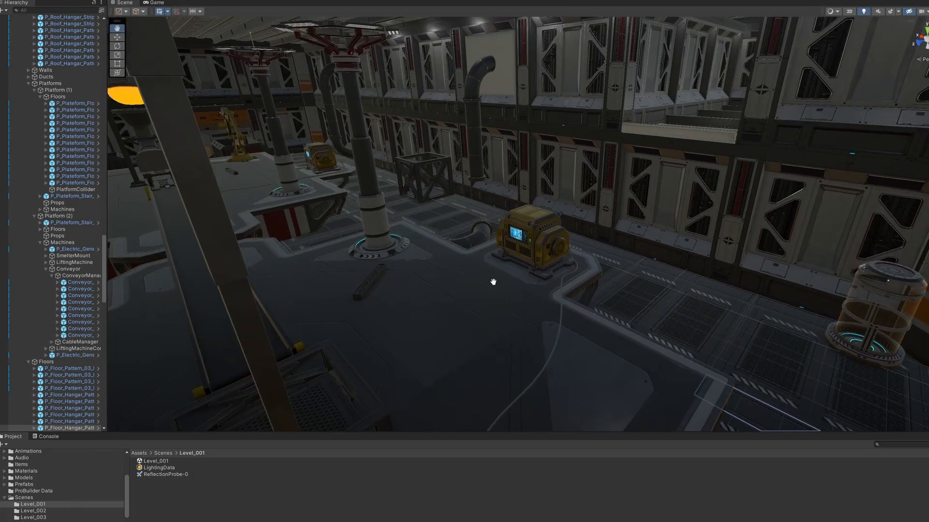
pyautogui.moveTo(493, 282)
pyautogui.mouseDown(button='middle')
pyautogui.moveTo(449, 276)
pyautogui.moveTo(413, 250)
pyautogui.moveTo(518, 255)
pyautogui.mouseUp(button='middle')
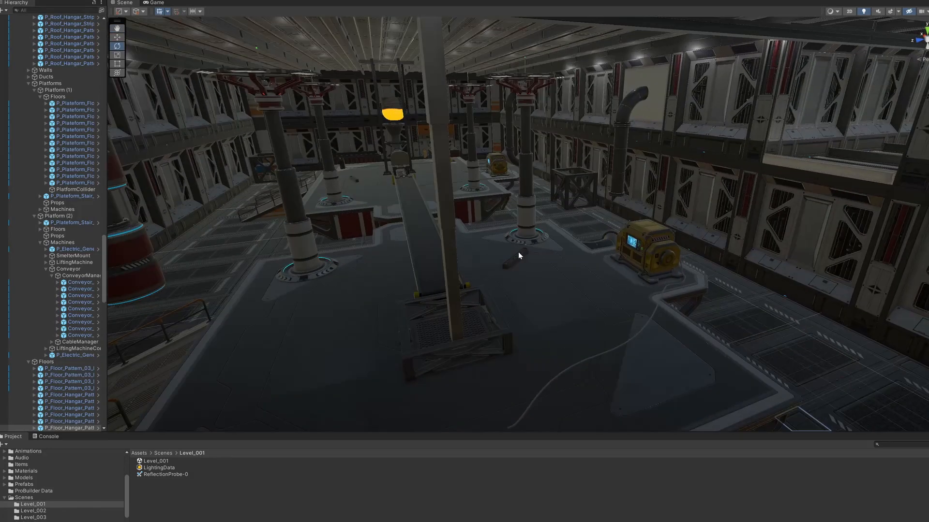
pyautogui.moveTo(519, 255); pyautogui.dragTo(377, 216, button='right')
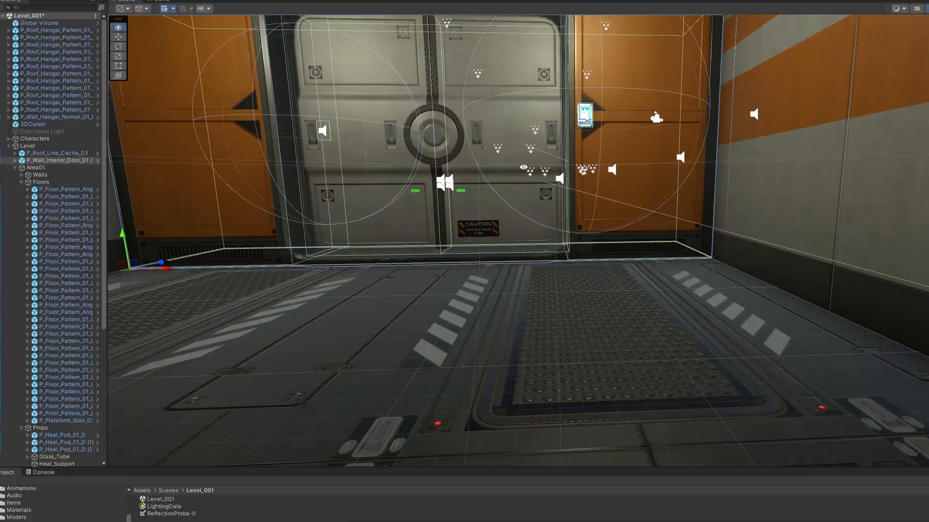
# - Tilt the Scene view up closer to the interior door before entering Play mode
pyautogui.moveTo(606, 217); pyautogui.dragTo(606, 308, button='right')
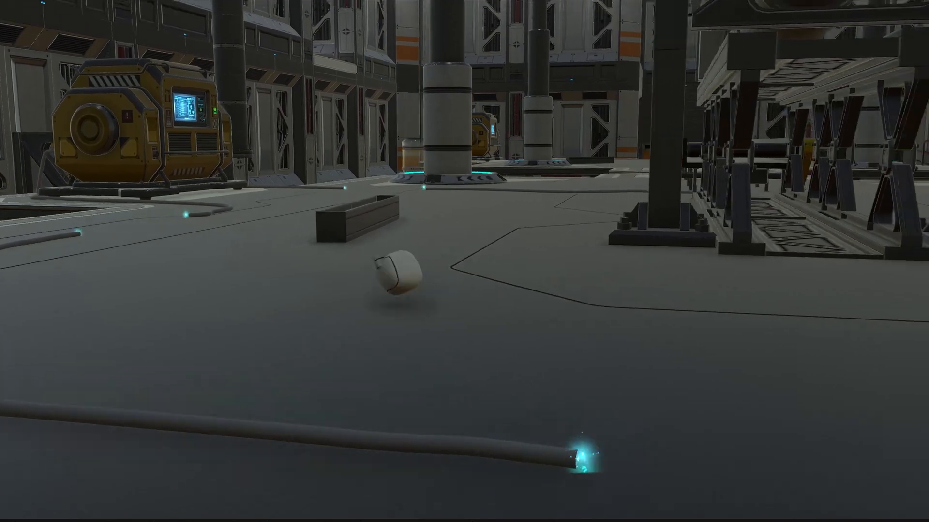
pyautogui.scroll(2, 510, 147)
pyautogui.scroll(1, 510, 145)
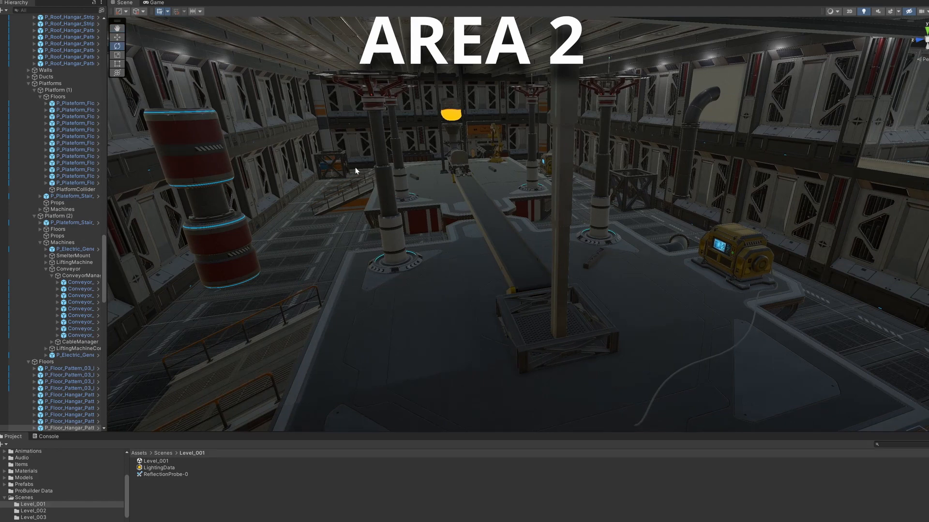
# - Fly down from the overview to the crate and select the Container object
pyautogui.moveTo(355, 171)
pyautogui.mouseDown(button='right')
pyautogui.moveTo(451, 218)
pyautogui.moveTo(470, 216)
pyautogui.moveTo(433, 235)
pyautogui.moveTo(479, 239)
pyautogui.moveTo(392, 282)
pyautogui.mouseUp(button='right')
pyautogui.click(471, 216)
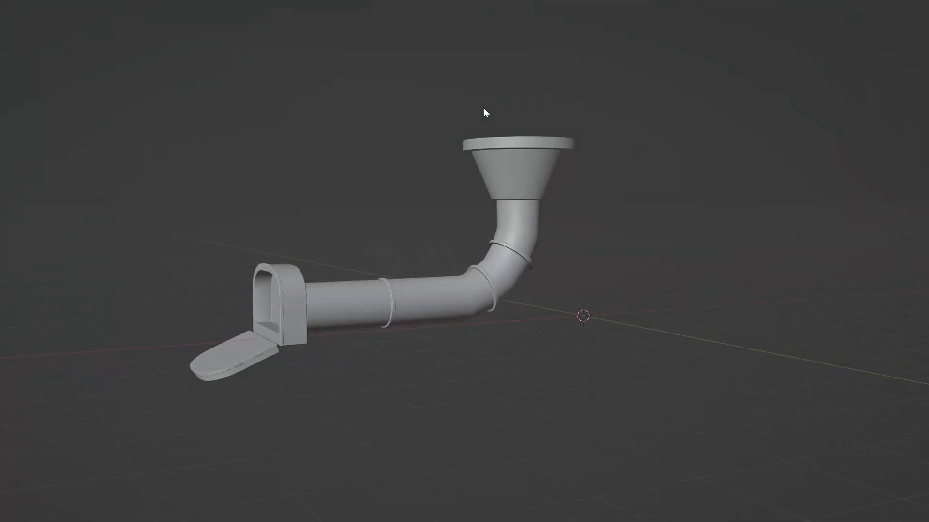
# - Orbit the Blender viewport around the untextured funnel-and-pipe model
pyautogui.moveTo(483, 108)
pyautogui.mouseDown(button='middle')
pyautogui.moveTo(487, 141)
pyautogui.moveTo(528, 134)
pyautogui.mouseUp(button='middle')
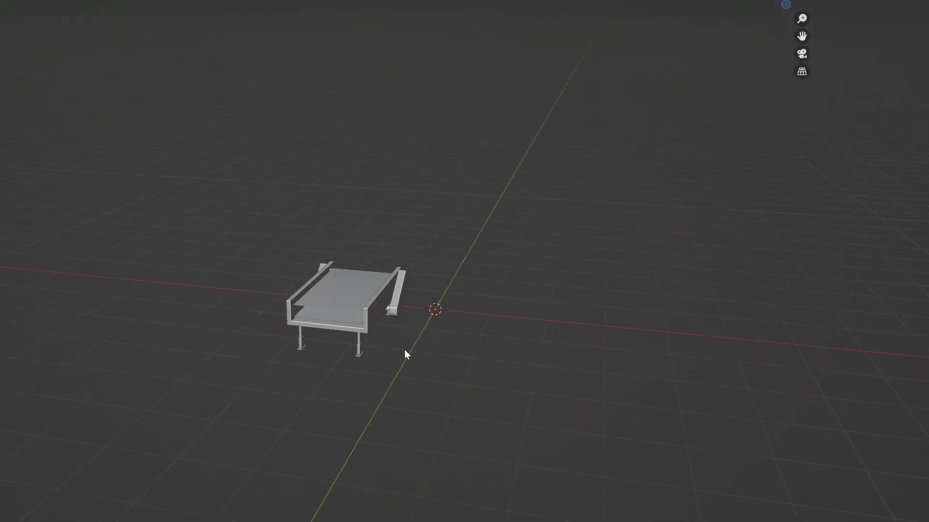
# - Orbit the Scene view around the floor panel model
pyautogui.moveTo(404, 349)
pyautogui.mouseDown(button='middle')
pyautogui.moveTo(533, 351)
pyautogui.moveTo(465, 336)
pyautogui.mouseUp(button='middle')
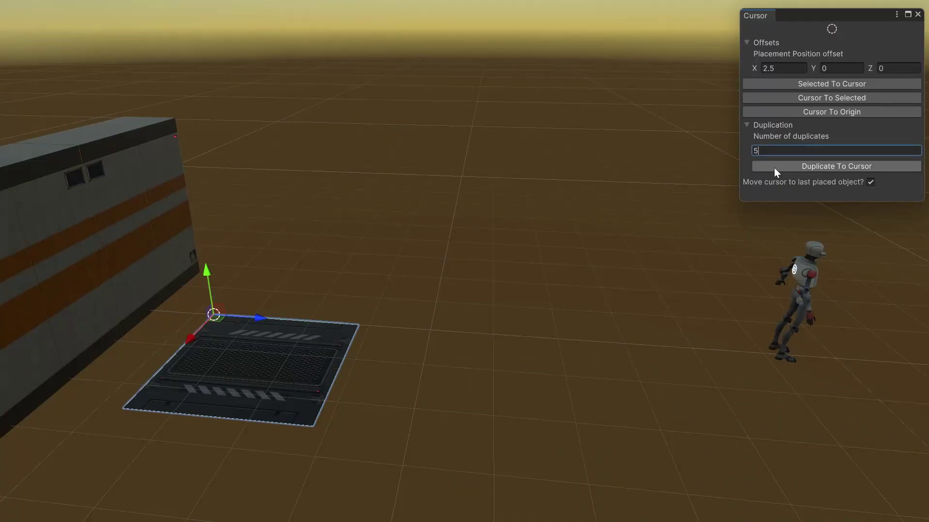
# - Duplicate the floor panel five times in a row with Duplicate To Cursor
pyautogui.click(774, 166)
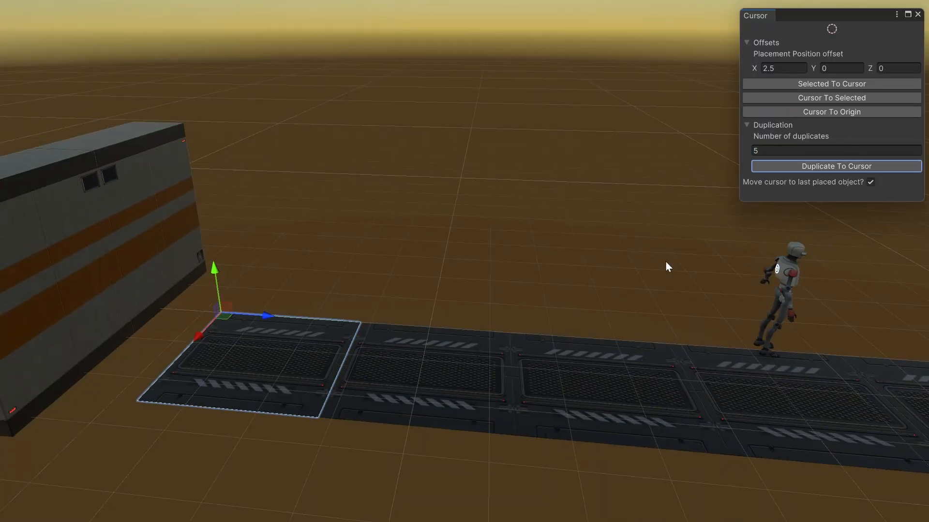
pyautogui.scroll(-3, 665, 260)
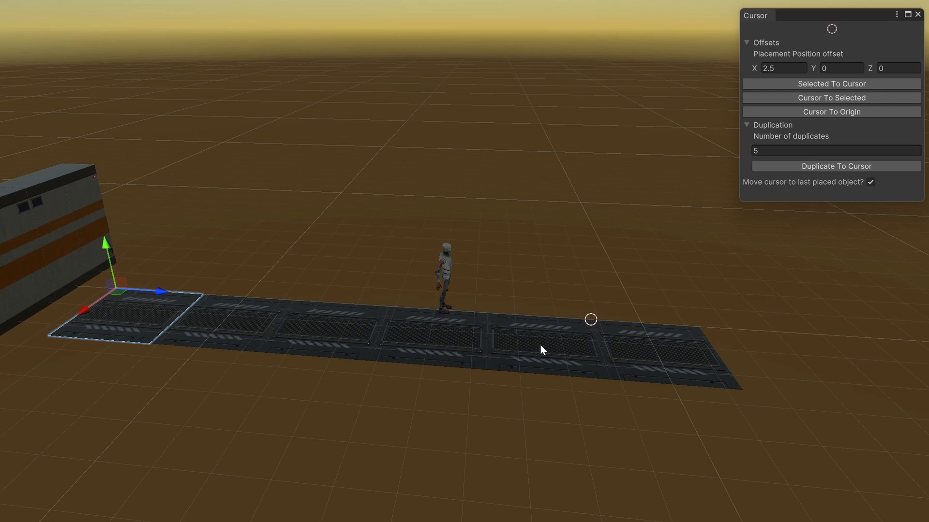
pyautogui.scroll(3, 315, 250)
pyautogui.keyDown('alt'); pyautogui.moveTo(300, 193); pyautogui.dragTo(294, 169); pyautogui.keyUp('alt')
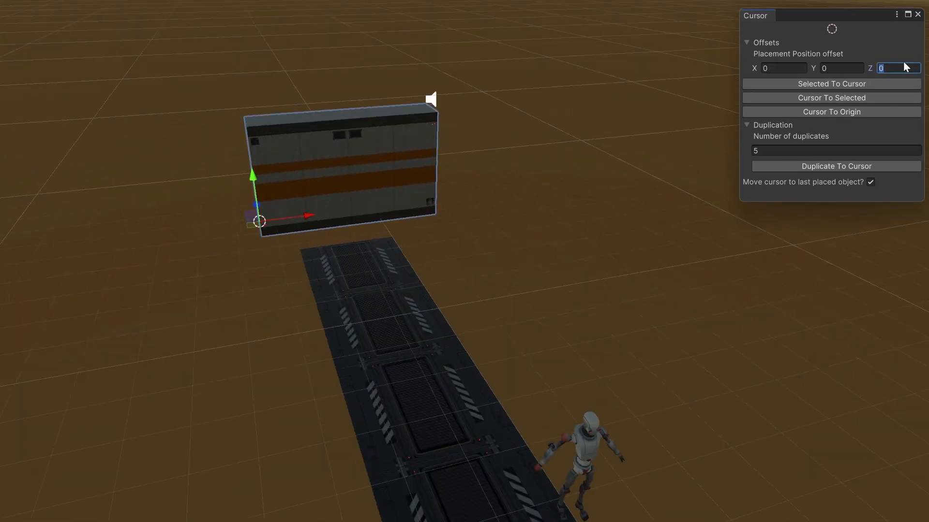
pyautogui.write('5')
# - Duplicate the wall section five times end to end and look across the scene
pyautogui.click(836, 166)
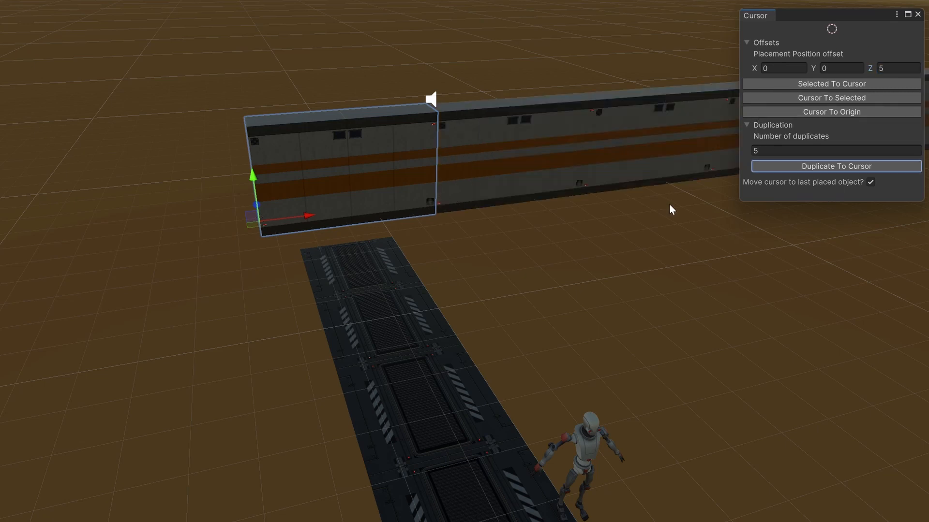
pyautogui.moveTo(615, 228); pyautogui.dragTo(423, 244, button='middle')
pyautogui.keyDown('alt'); pyautogui.moveTo(501, 142); pyautogui.dragTo(673, 182); pyautogui.keyUp('alt')
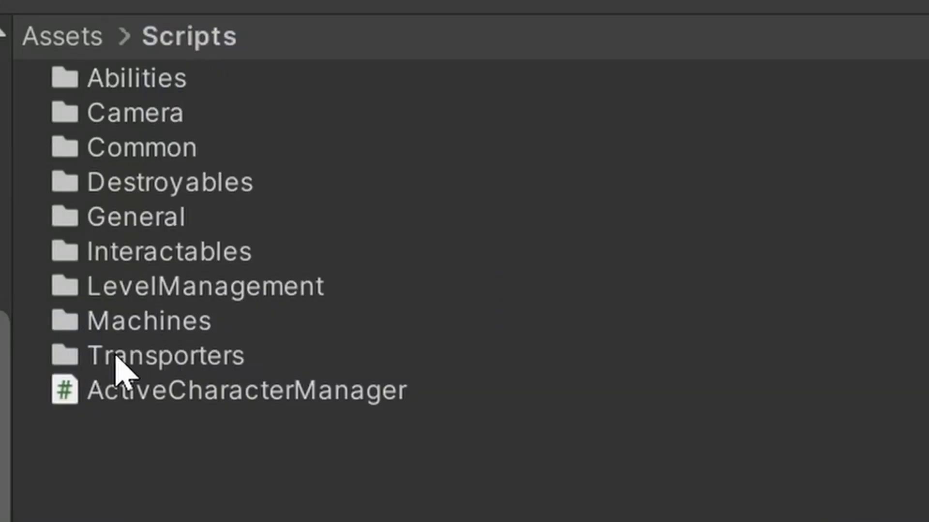
pyautogui.doubleClick(135, 323)
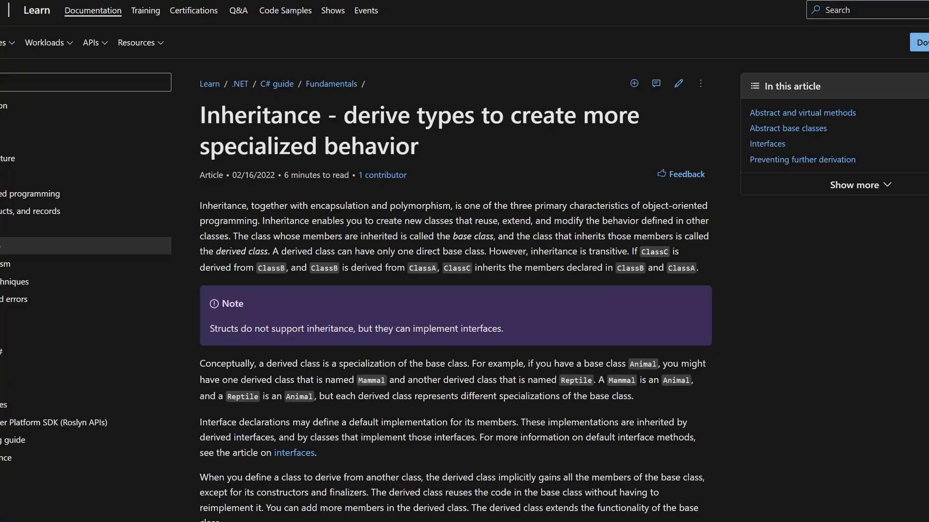
pyautogui.scroll(-5, 456, 290)
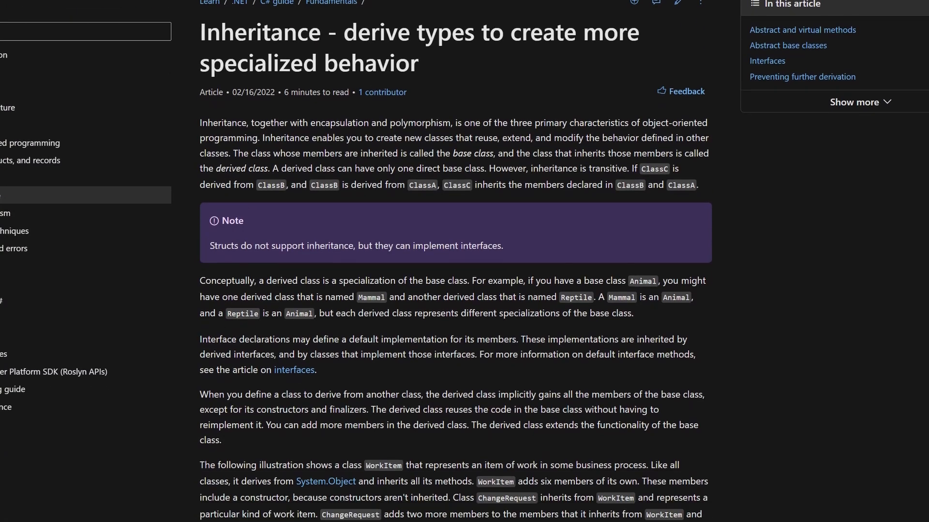
pyautogui.scroll(-5, 456, 291)
pyautogui.scroll(-4, 455, 290)
pyautogui.scroll(-3, 456, 290)
pyautogui.scroll(-3, 456, 290)
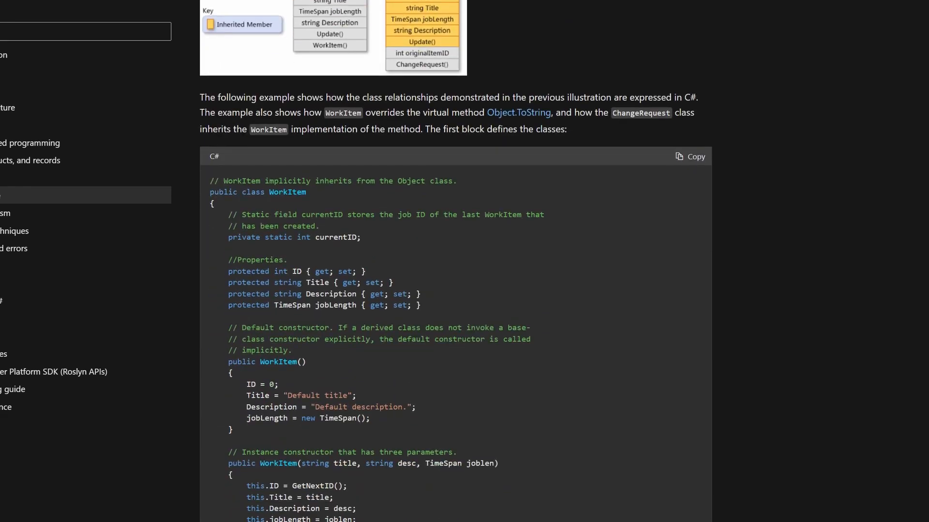
pyautogui.scroll(-5, 456, 290)
pyautogui.scroll(-5, 456, 290)
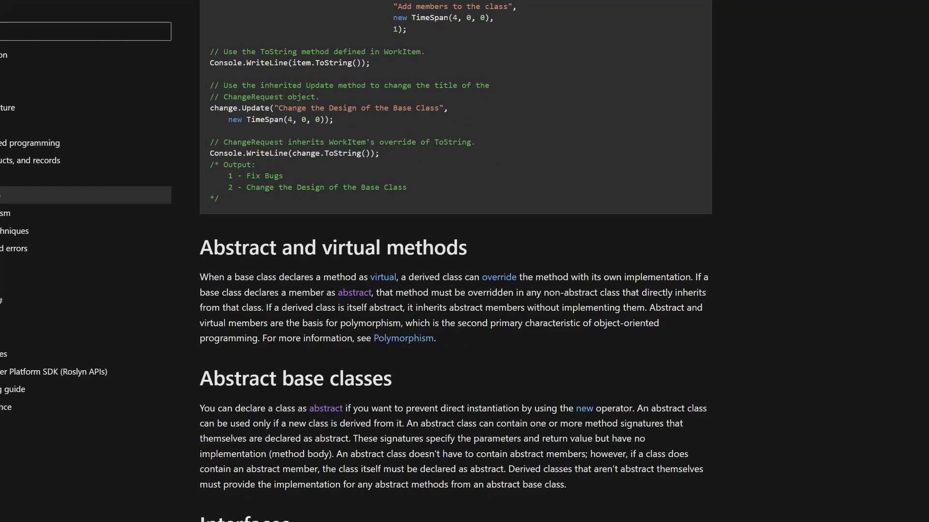
pyautogui.scroll(-2, 456, 290)
pyautogui.scroll(-4, 456, 290)
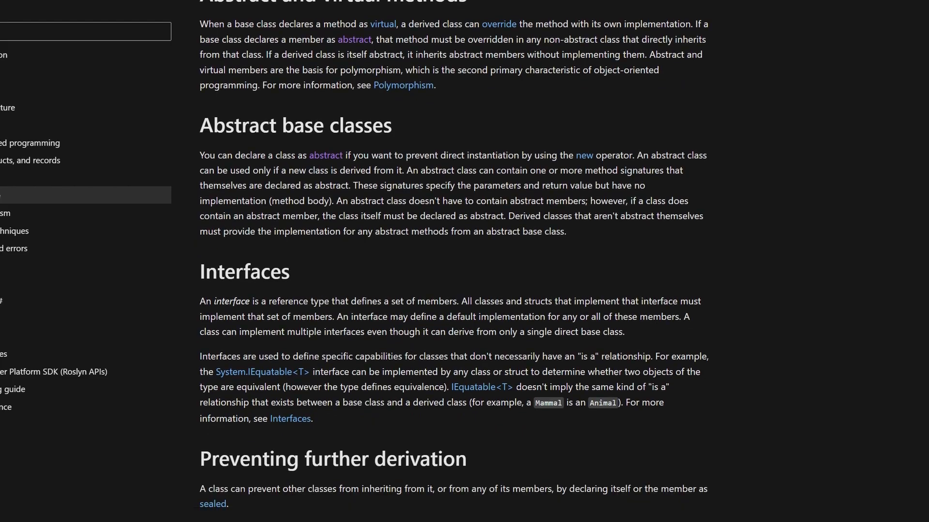
pyautogui.scroll(-3, 456, 291)
pyautogui.scroll(-3, 456, 290)
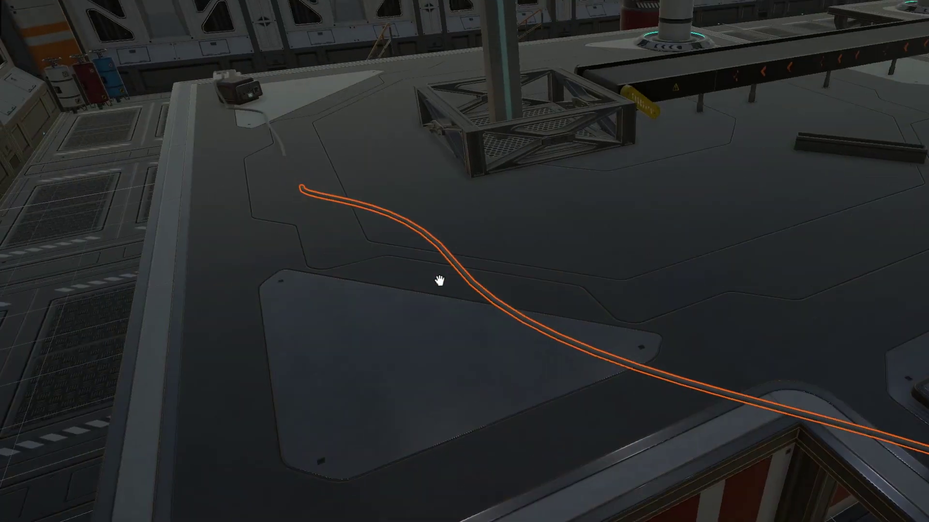
# - Fly the Scene view over the level toward the highlighted cable
pyautogui.moveTo(440, 280); pyautogui.dragTo(441, 241, button='right')
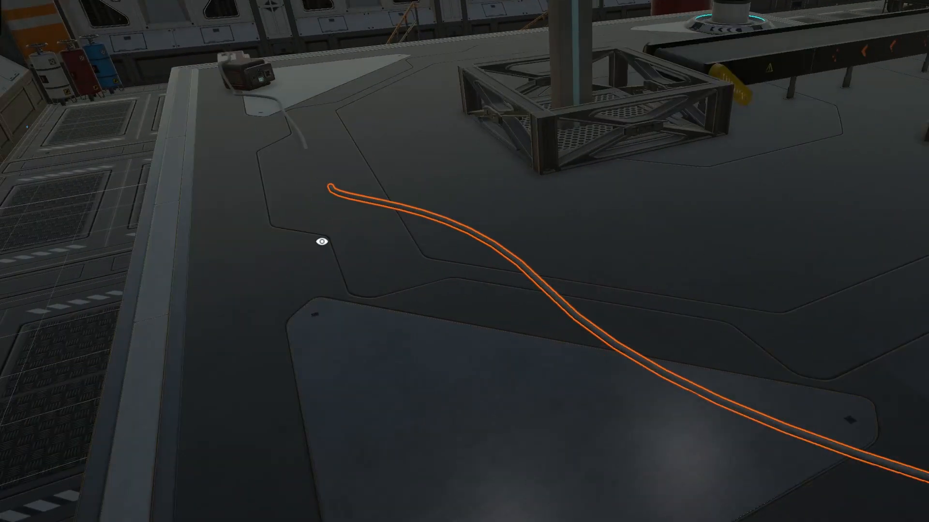